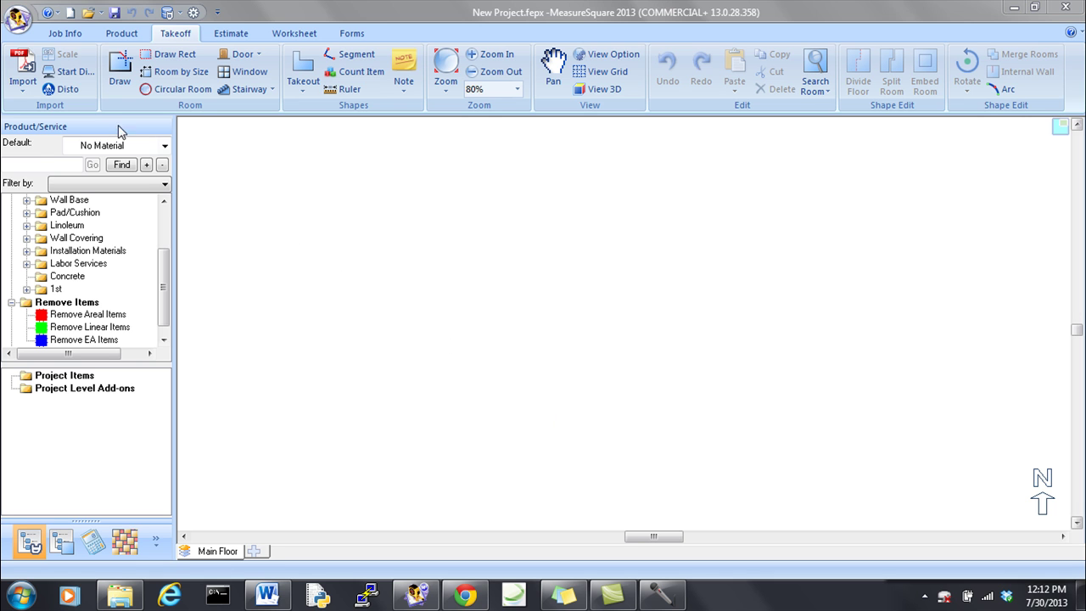
Connect the Leica Disto to the plan and acknowledge the connection notice.
click(68, 89)
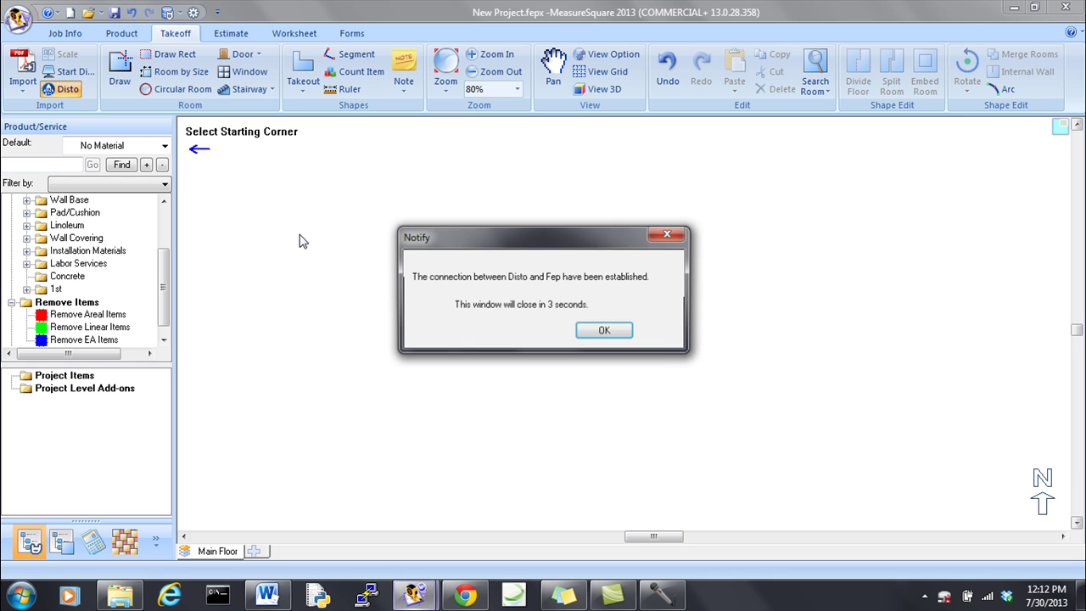
click(616, 331)
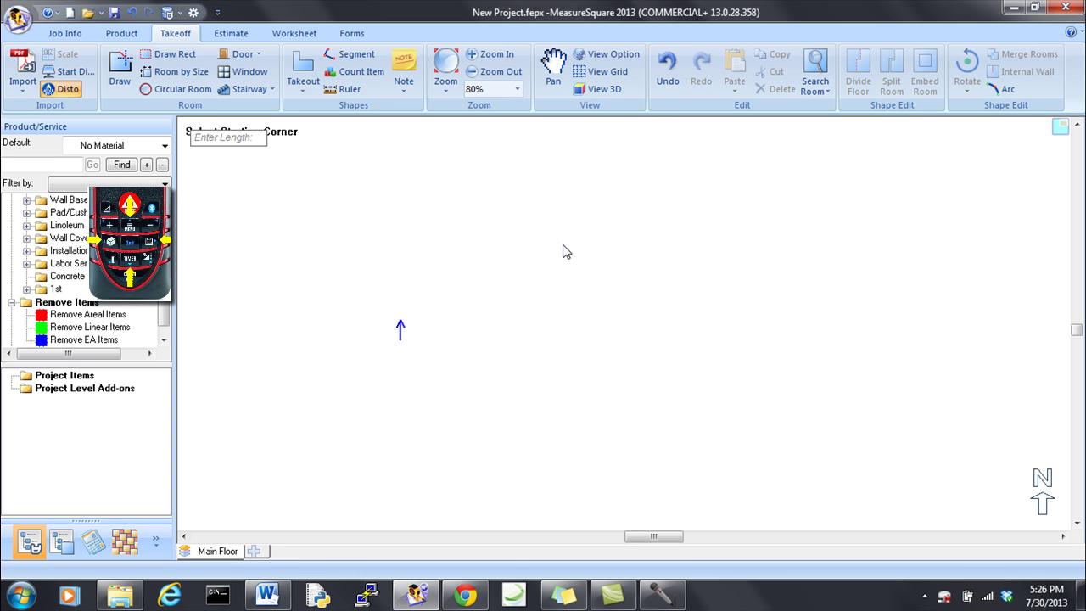
Nudge the room's starting point left, right, up and down on the Main Floor plan.
key(Left)
key(Right)
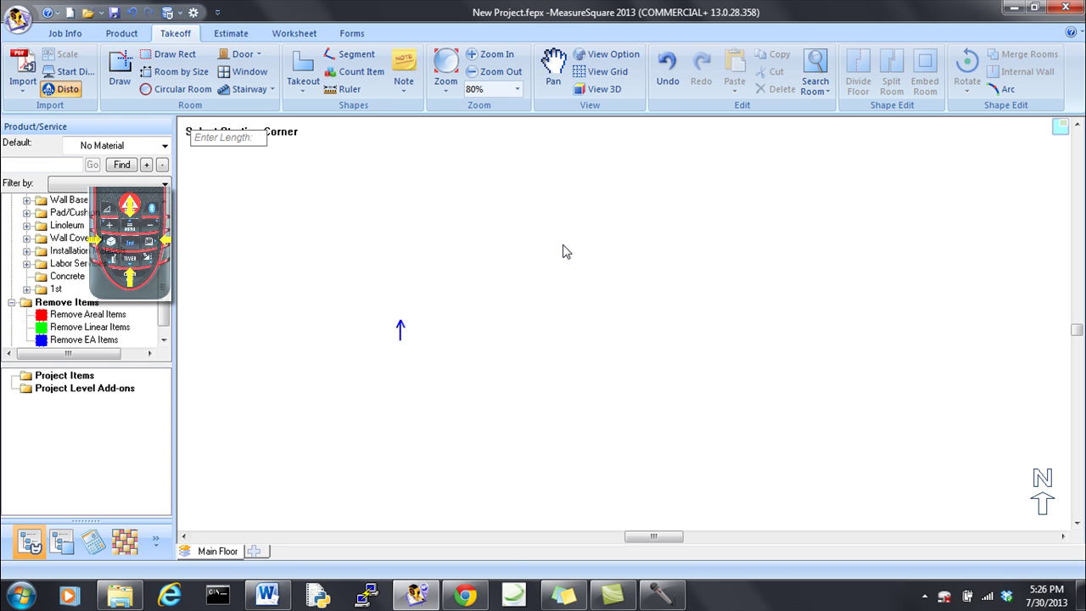
key(Up)
key(Down)
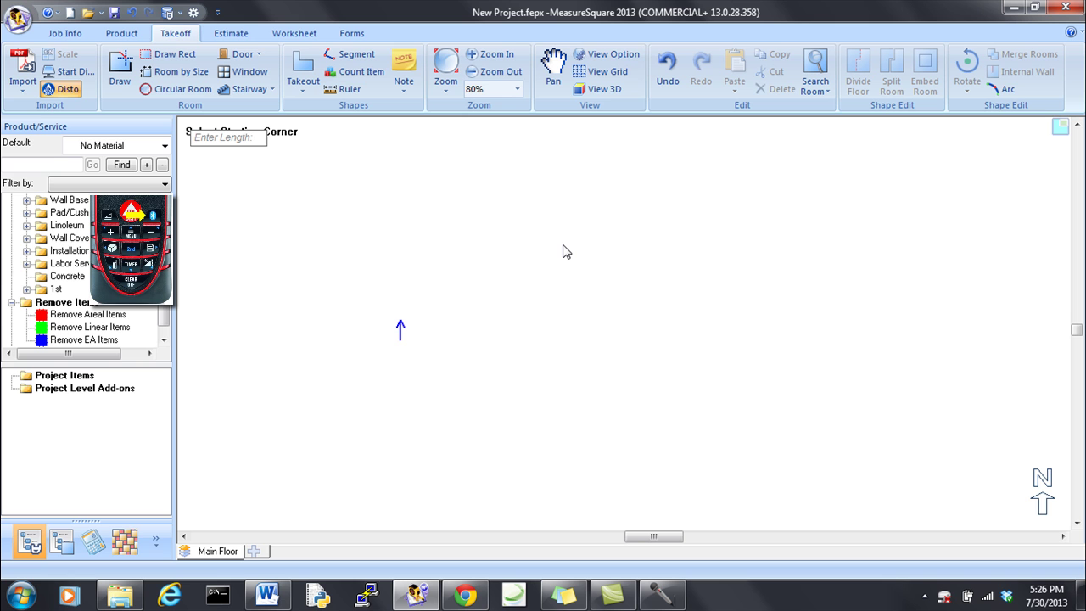
Fix the starting corner to begin the room.
key(Return)
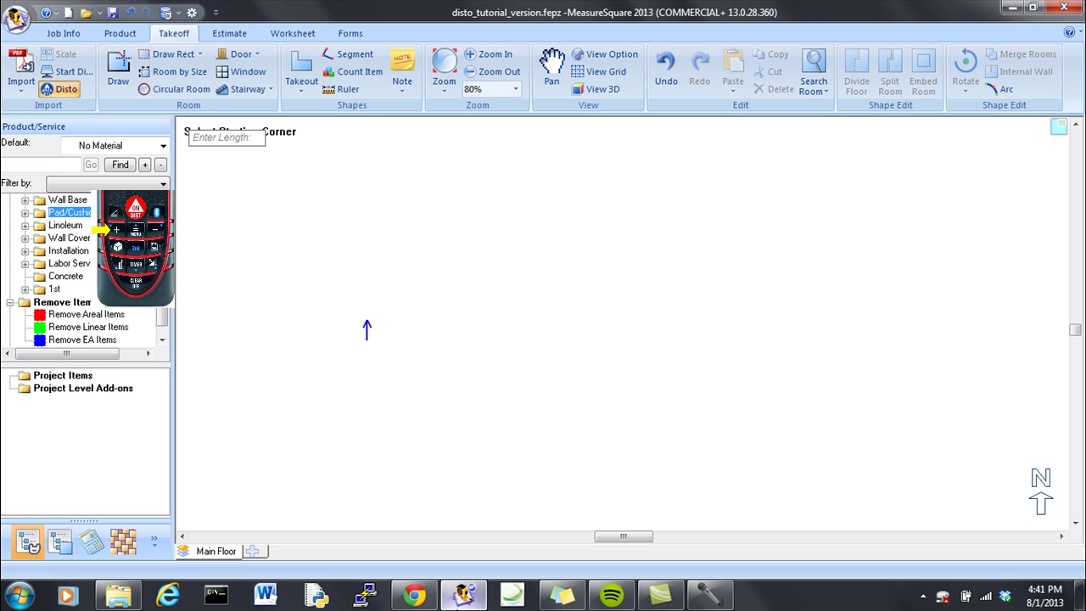
Set the starting corner and draw a 6'0" wall, then undo both walls to clear the plan.
key(Return)
key(Return)
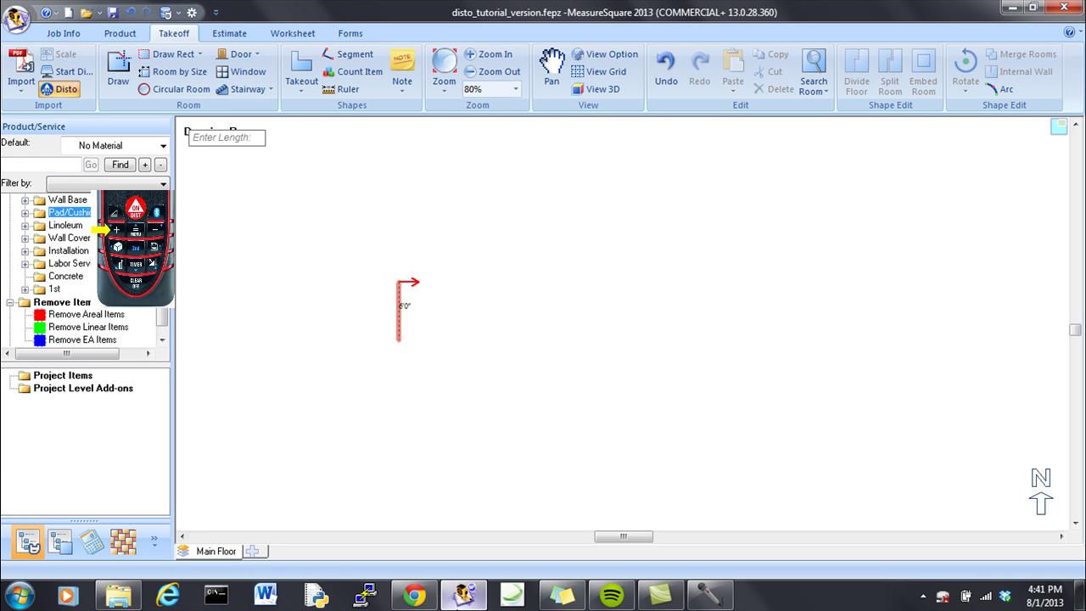
key(Return)
key(ctrl+z)
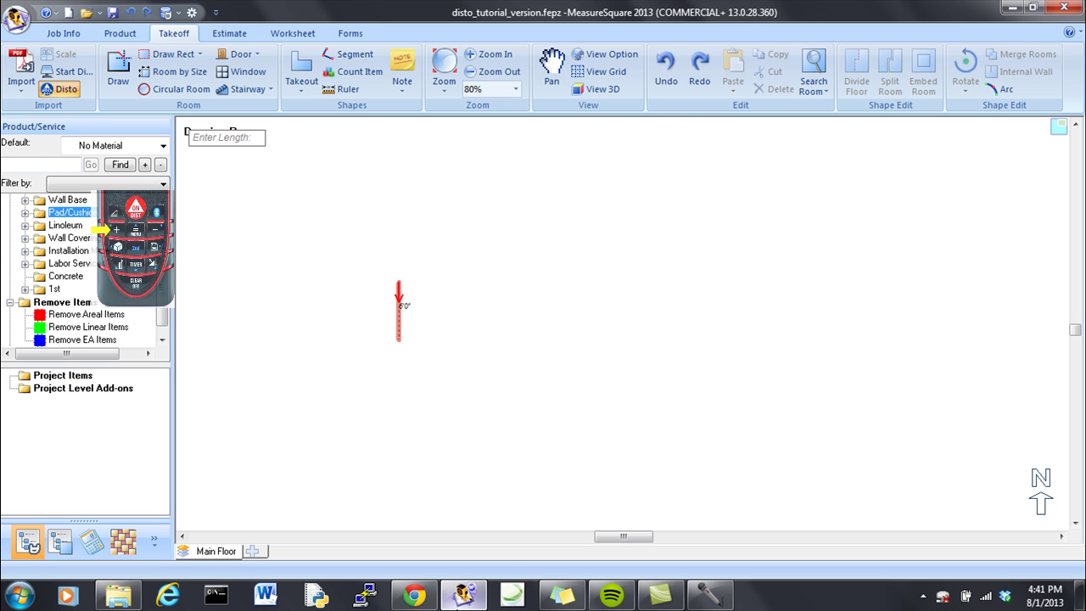
key(ctrl+z)
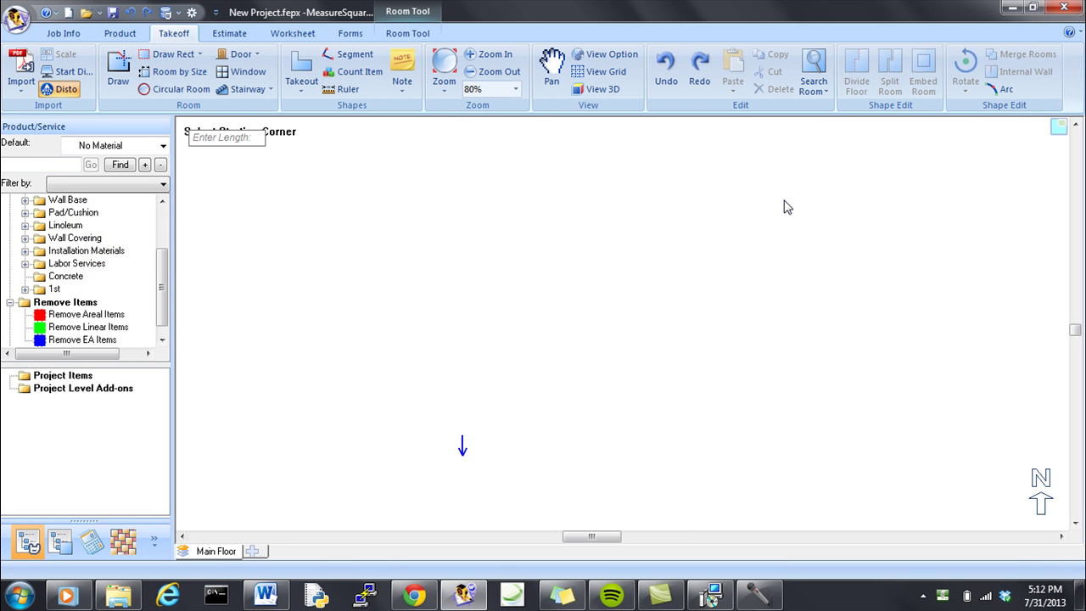
Set the starting corner and draw an 8'2" wall to the right.
key(Left)
key(Up)
key(Right)
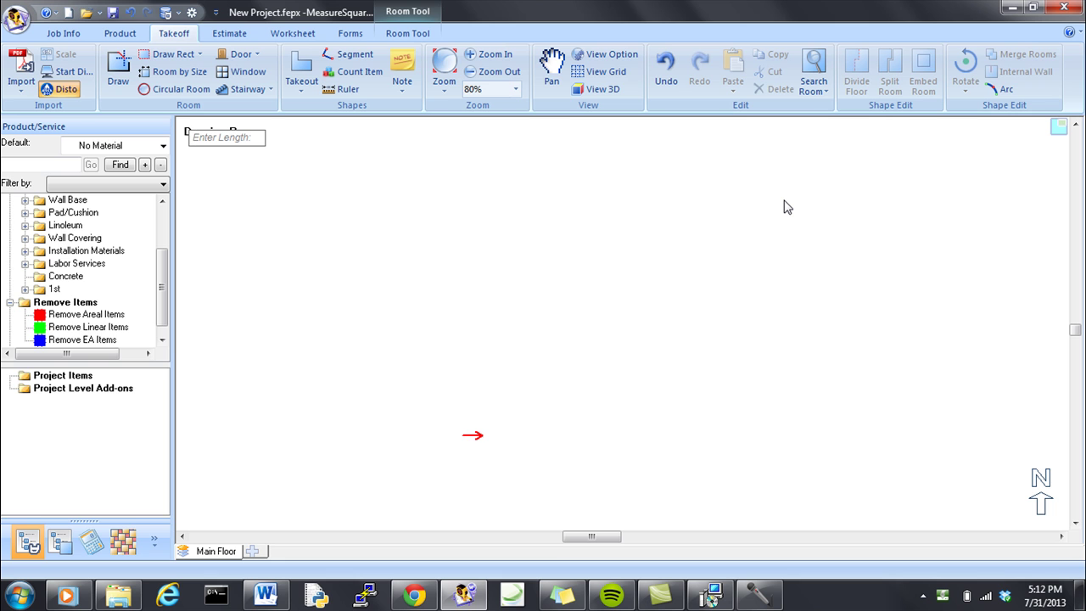
text(8'2)
key(Return)
Add a 2'11" opening after the 8'2" wall.
key(Left)
key(Up)
key(Right)
key(Down)
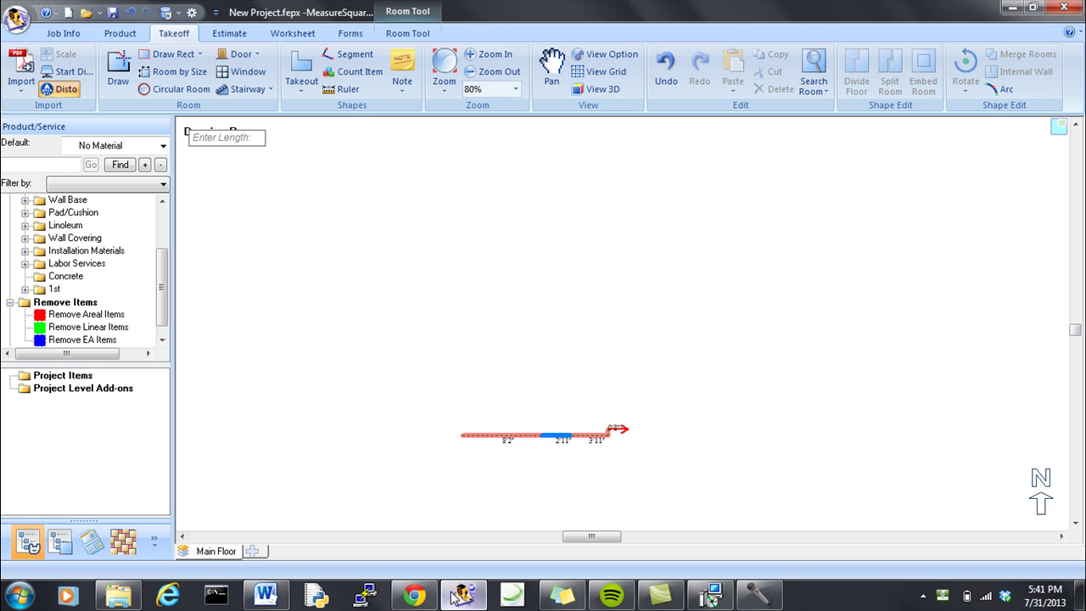
Add a 0'10" segment and restore the 18'1" wall up the right side.
key(Down)
key(Left)
key(Right)
key(Down)
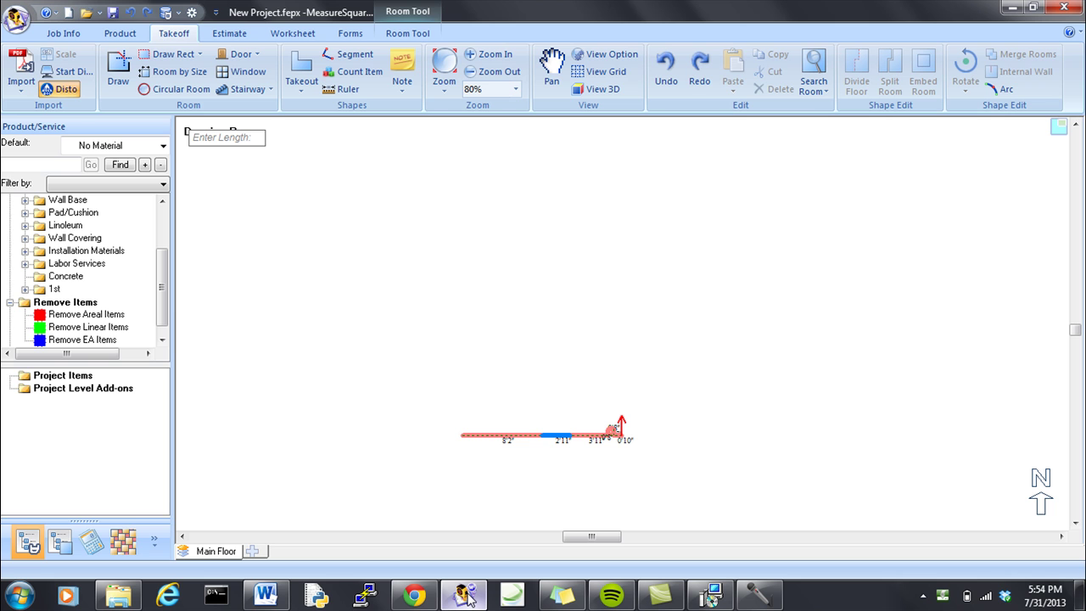
key(ctrl+y)
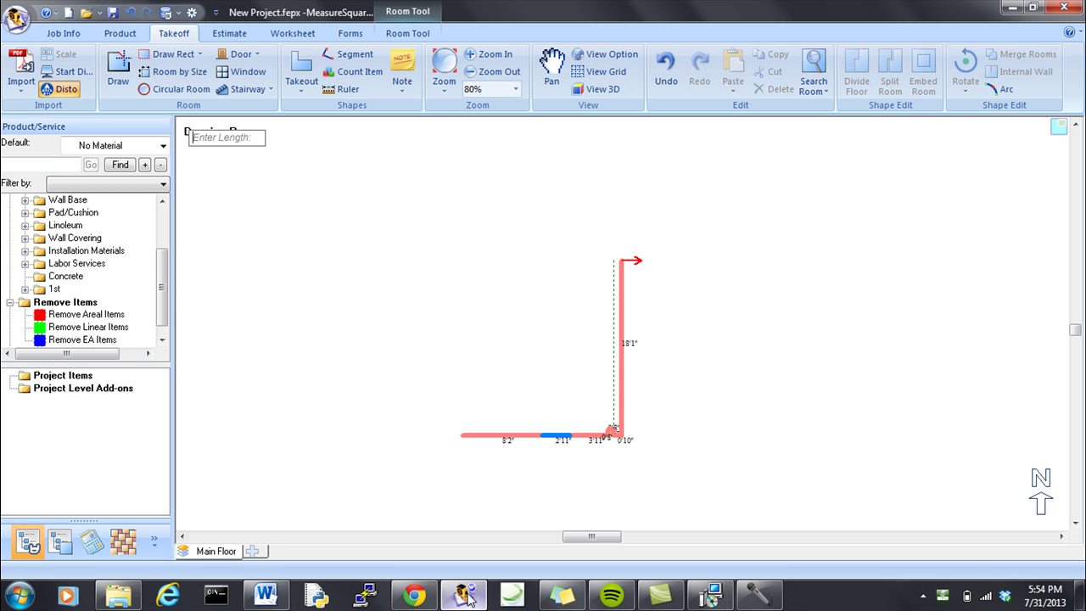
key(Left)
Draw the 4'10" top wall leftward followed by a 2'11" door opening.
text(4'10)
key(Return)
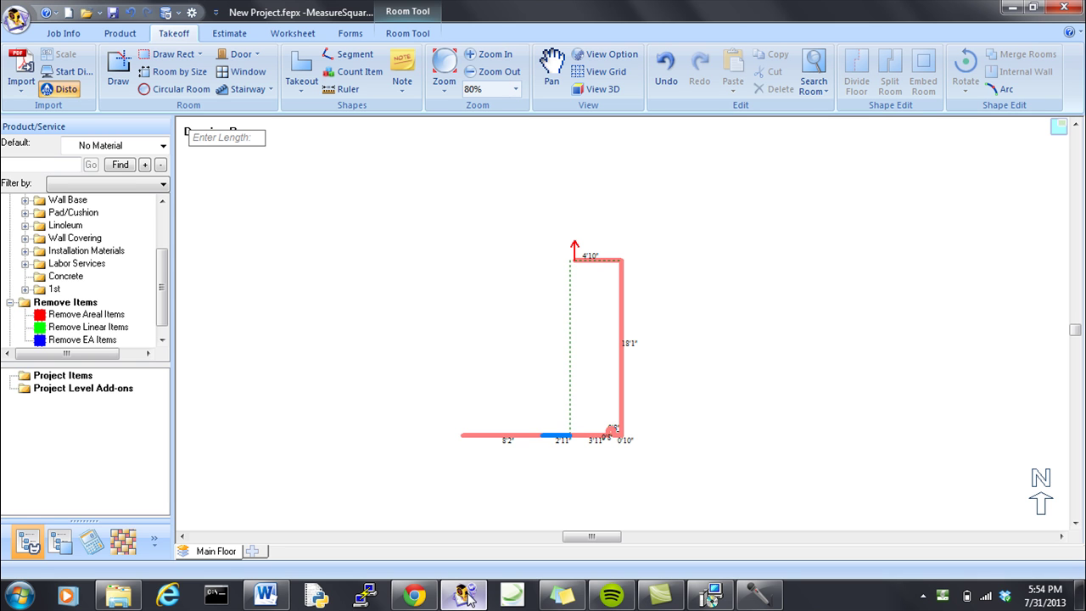
key(Right)
key(Down)
key(Left)
text(2'11)
key(Return)
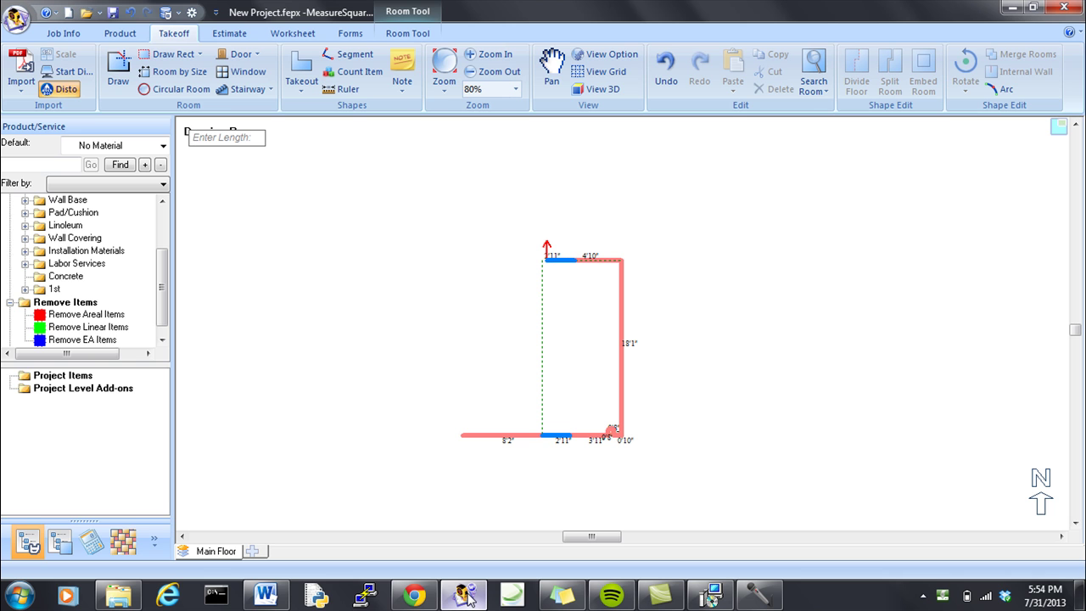
Add a 1'7" wall, a second 2'11" opening, and a final 4'0" wall to the top-left corner.
key(Right)
key(Down)
key(Left)
key(Right)
key(Down)
key(Left)
key(Right)
key(Down)
key(Left)
text(4)
key(Return)
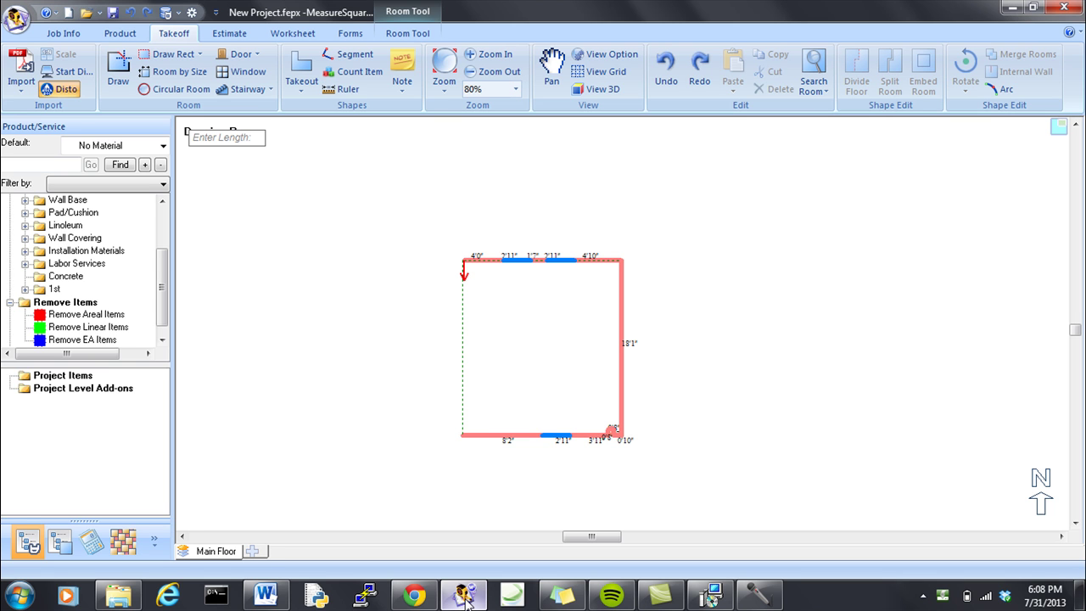
Draw the 4'8" left-side wall with a 0'2" outward jog, then turn back downward.
key(ctrl+y)
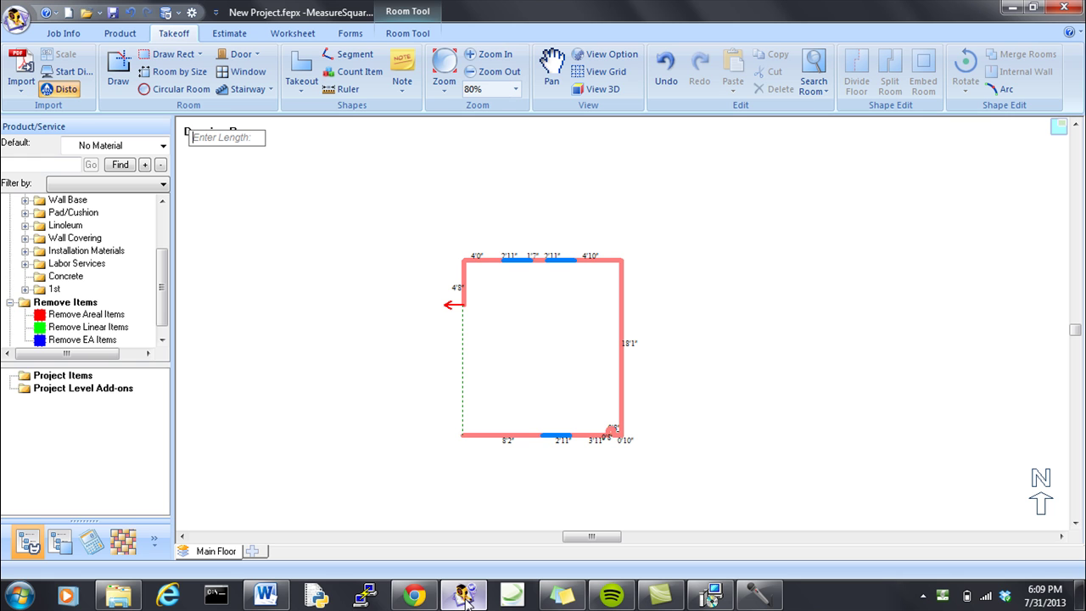
key(Up)
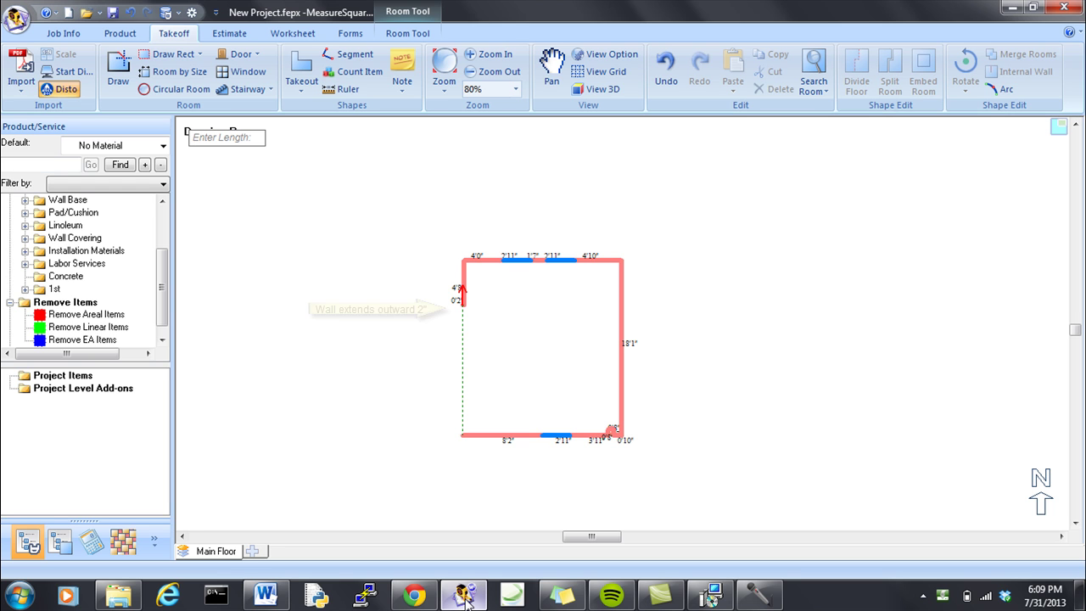
key(Right)
key(Down)
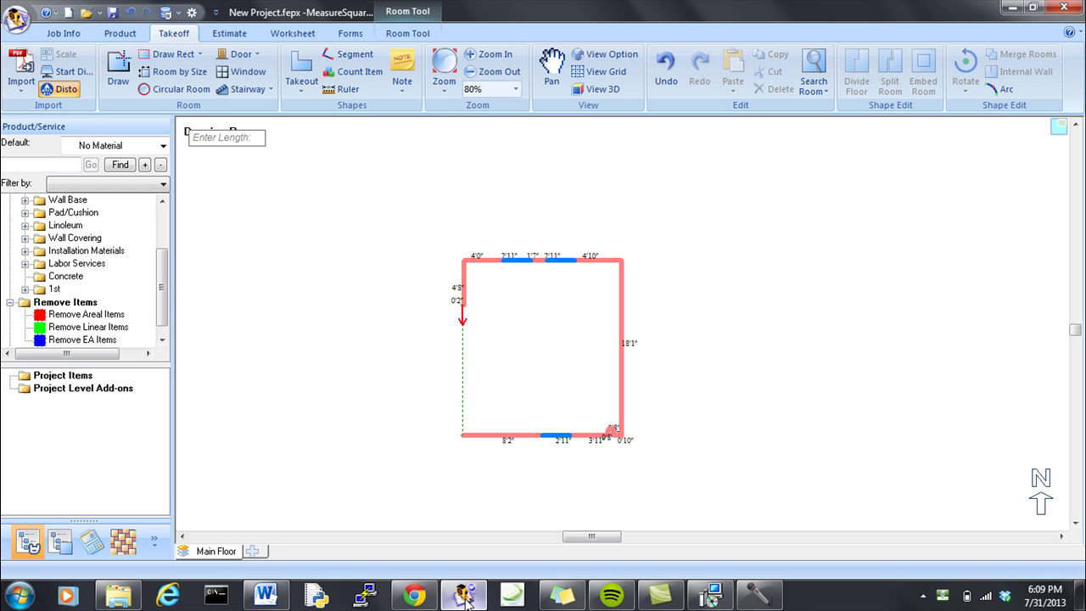
Close the outline with a 13'5" left wall to complete Rm3.
key(Return)
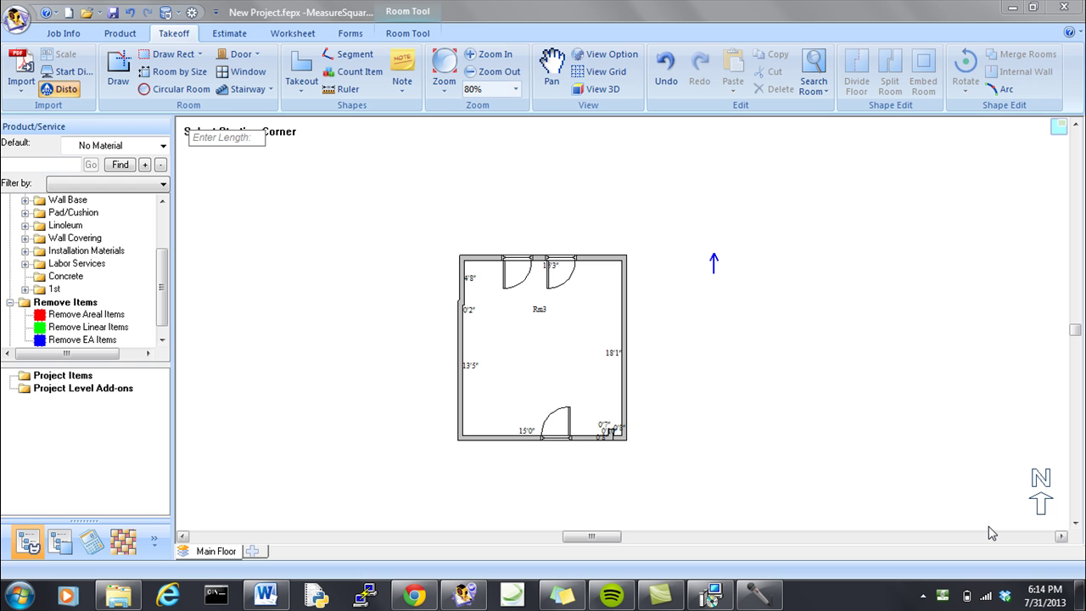
Begin drawing a new room beside the finished Rm3.
key(Return)
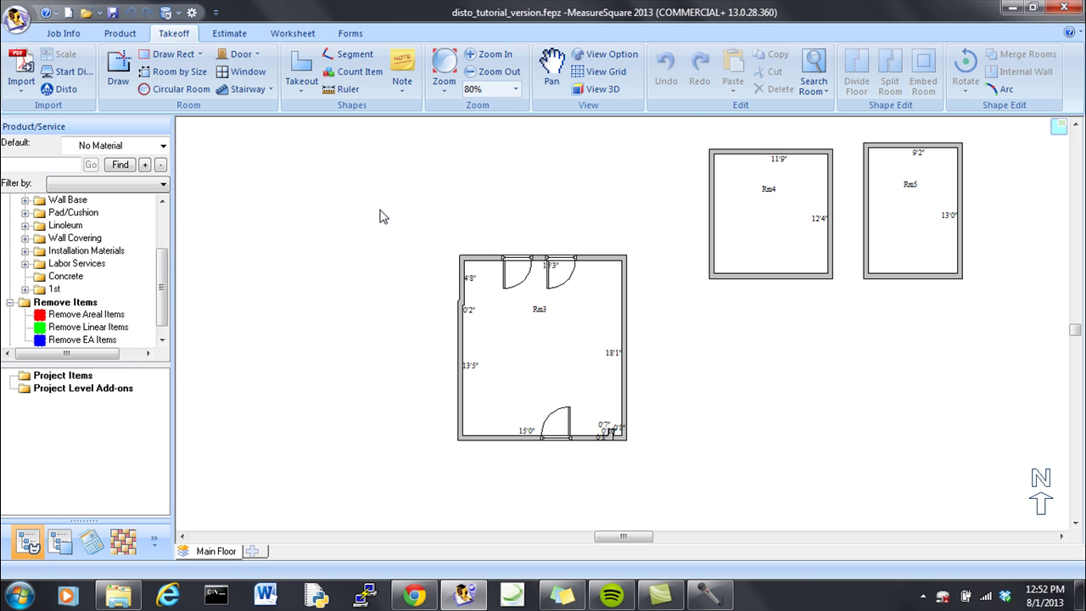
Drag room Rm4 so it sits directly on Rm3's top wall.
click(745, 225)
drag(718, 213, 477, 203)
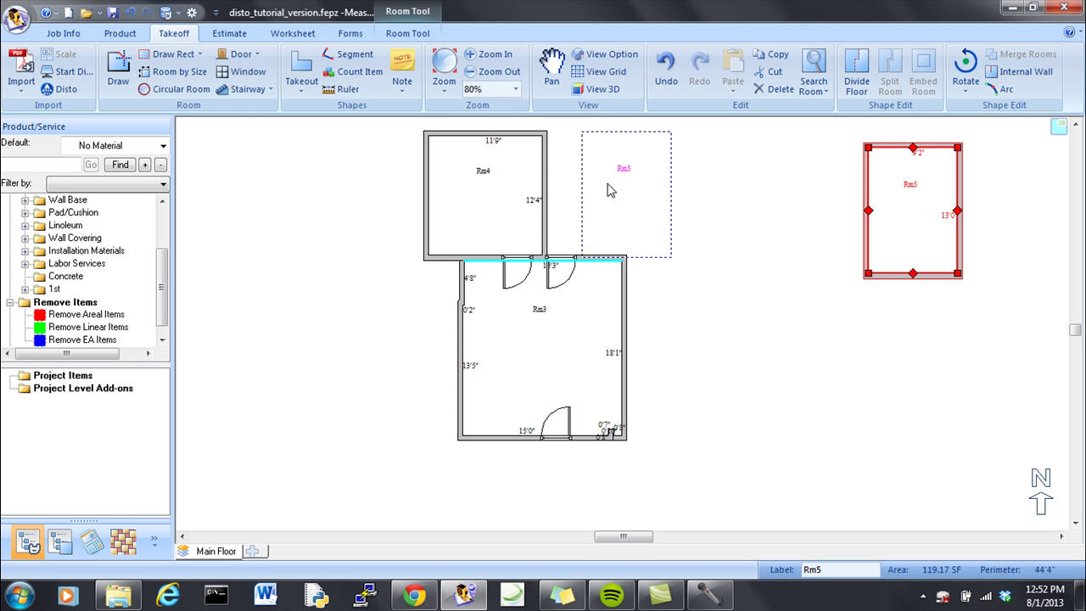